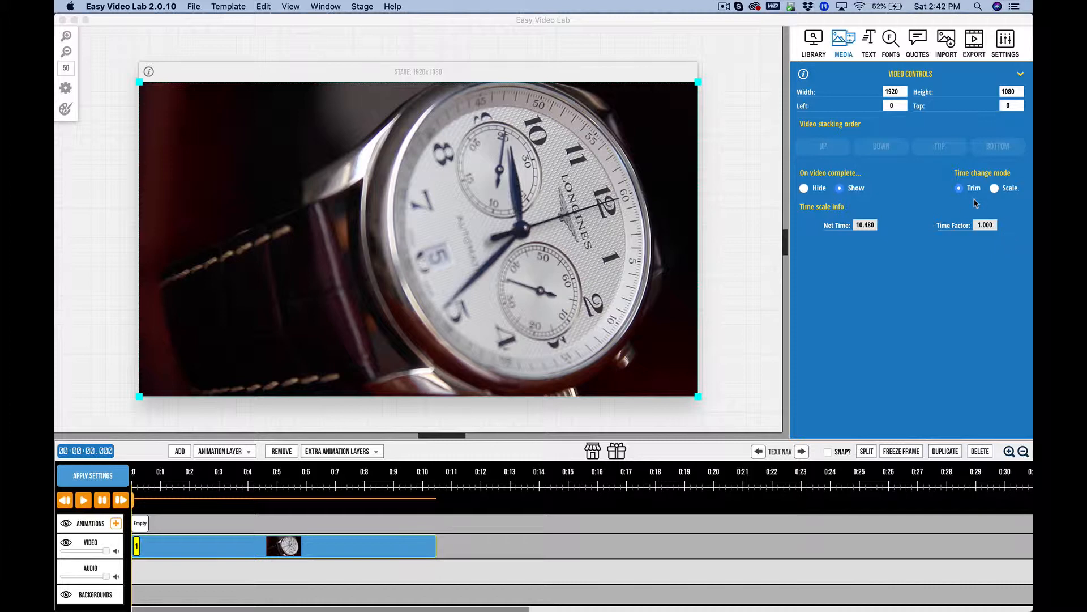
Split the watch video at the 9-second mark and delete the short piece after the cut
click(396, 500)
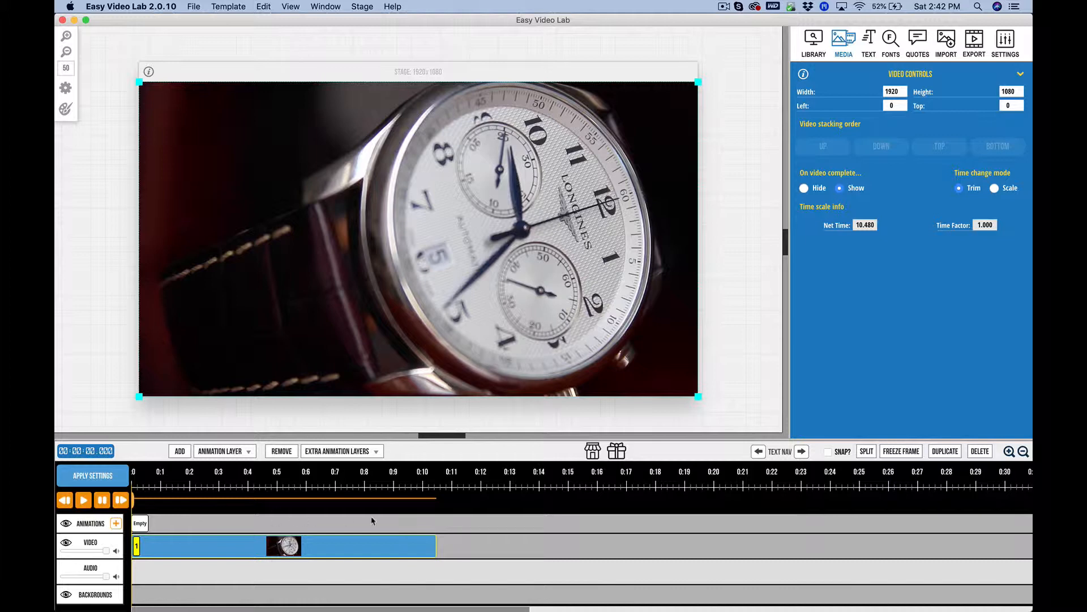
click(394, 498)
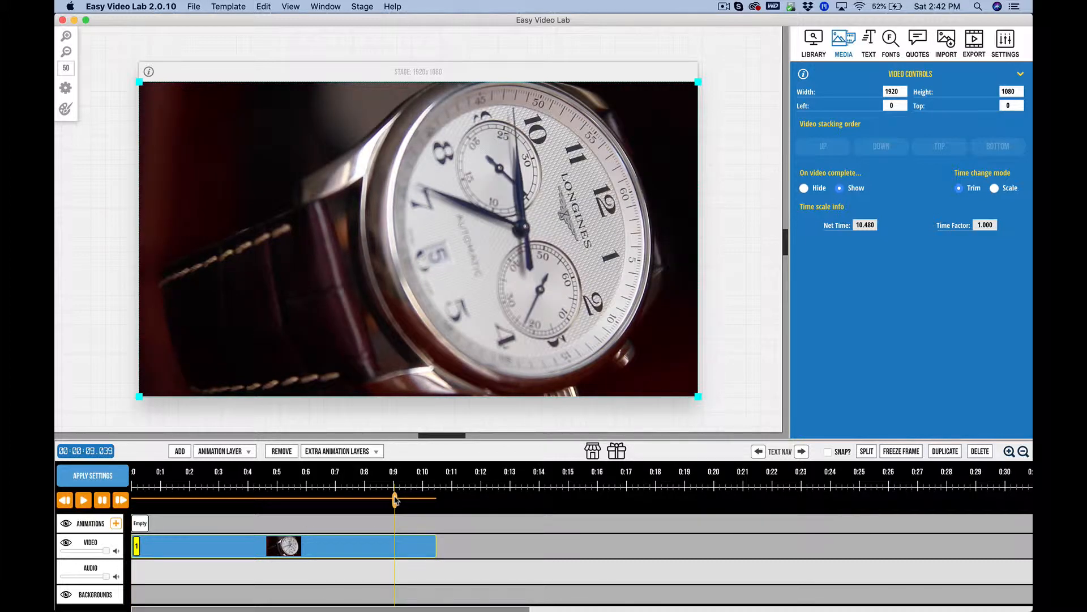
drag(394, 500, 394, 500)
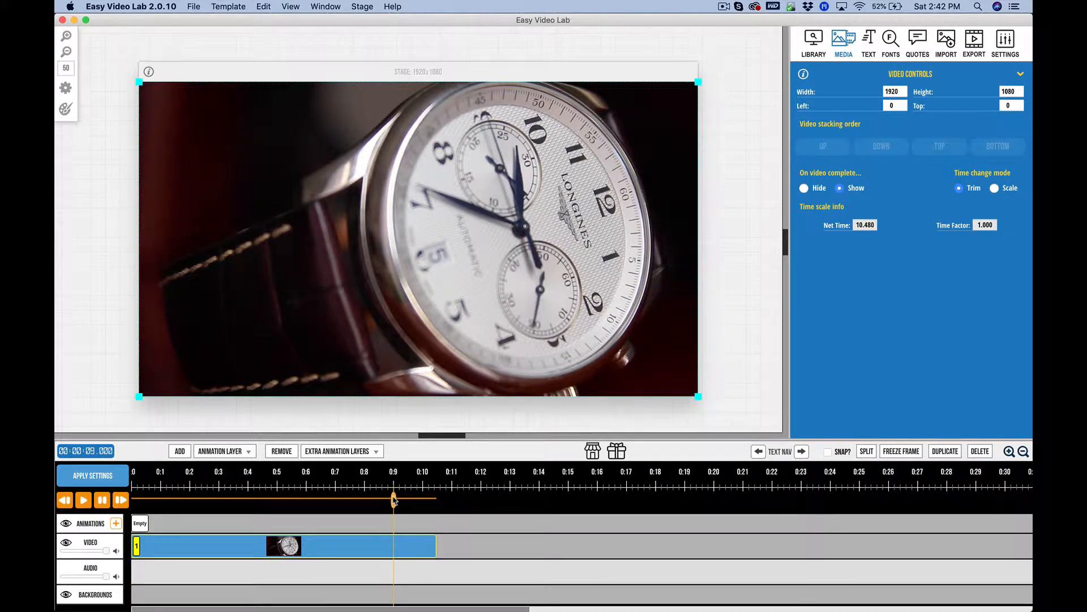
click(867, 452)
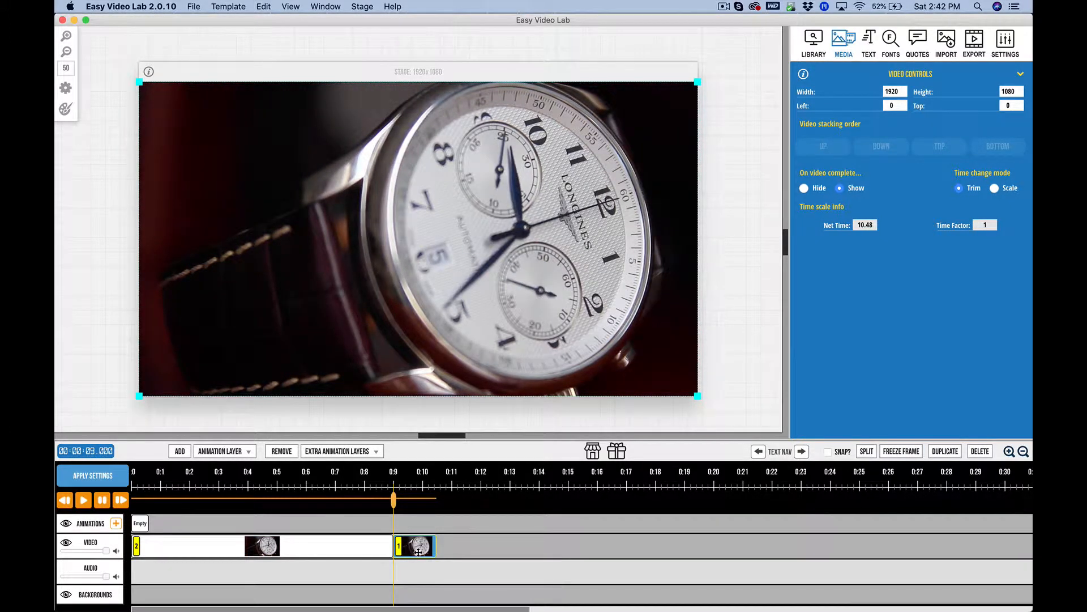
click(980, 451)
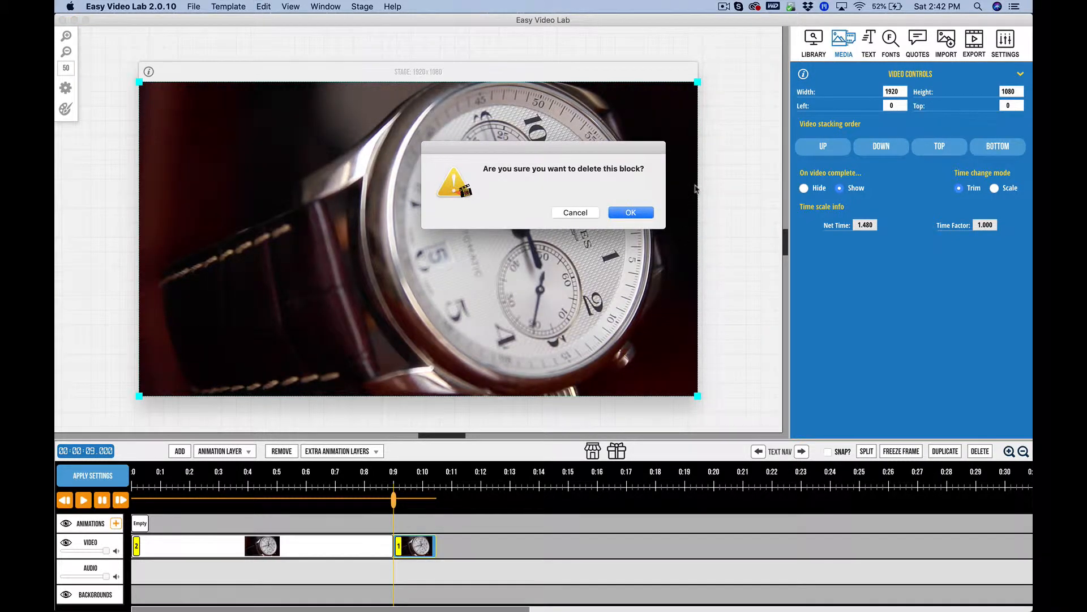
click(633, 214)
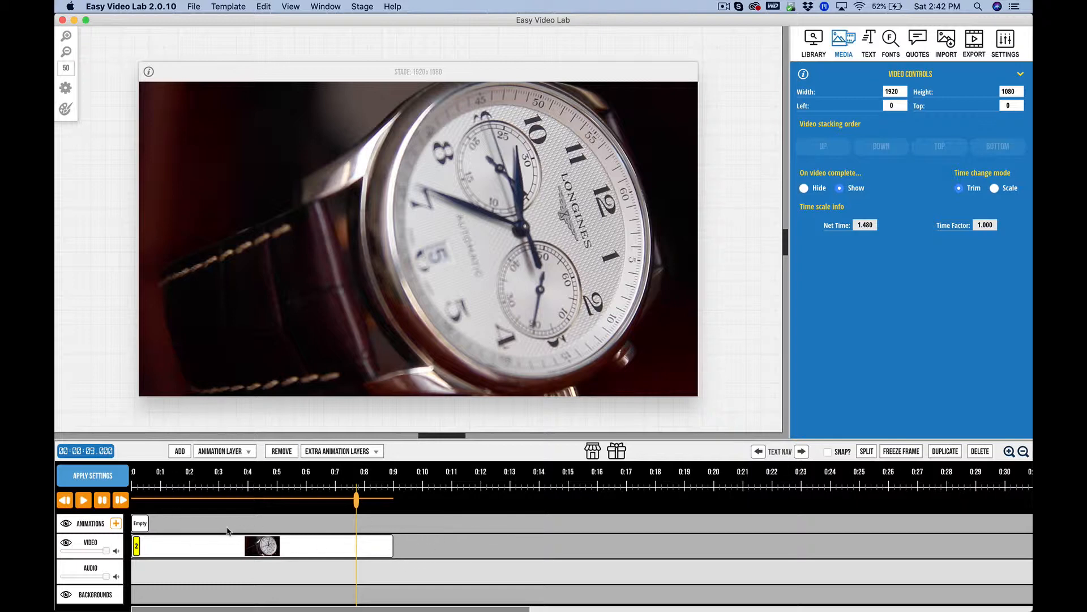
Delete the remaining 9-second watch clip from the video track
click(293, 548)
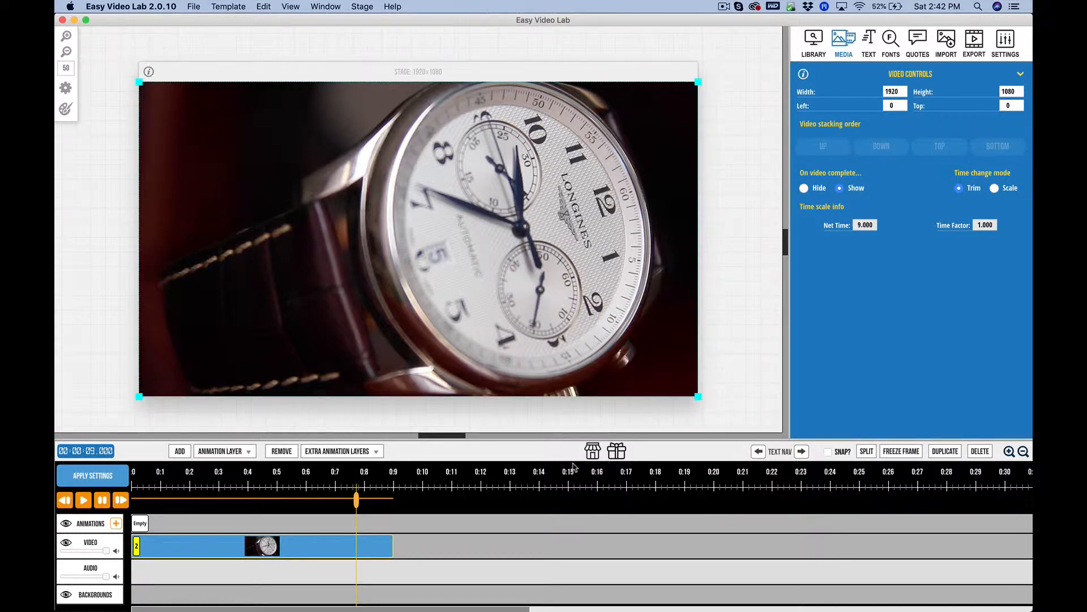
click(985, 454)
click(631, 213)
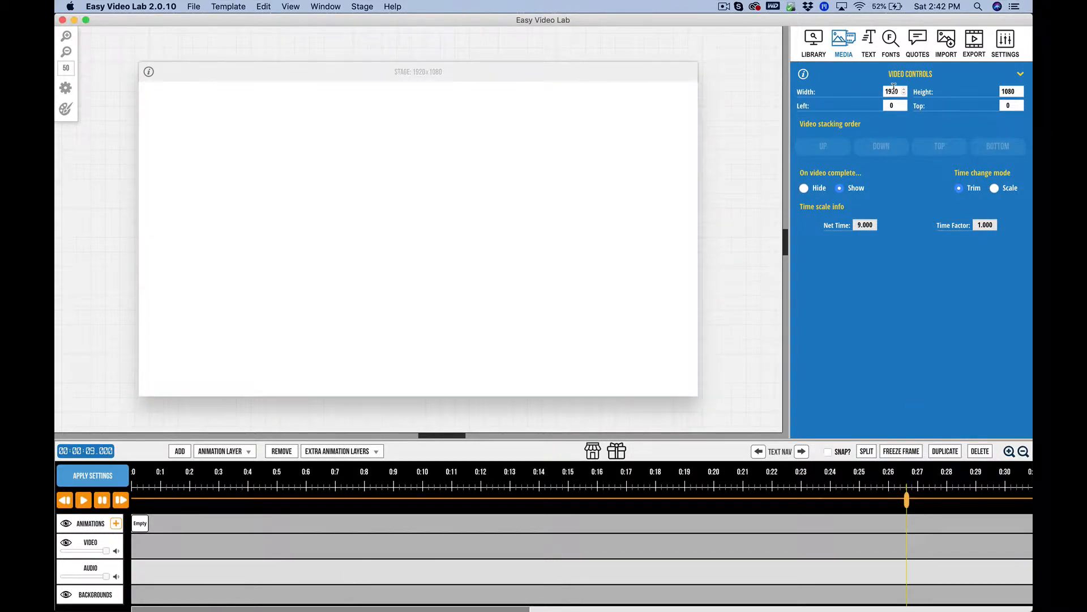
Add ClockMetaphorTimePassesWatchHoursMinutesSeconds.mp4 from the video library at the start of the video track and preview it, returning the playhead to zero
click(814, 42)
click(934, 287)
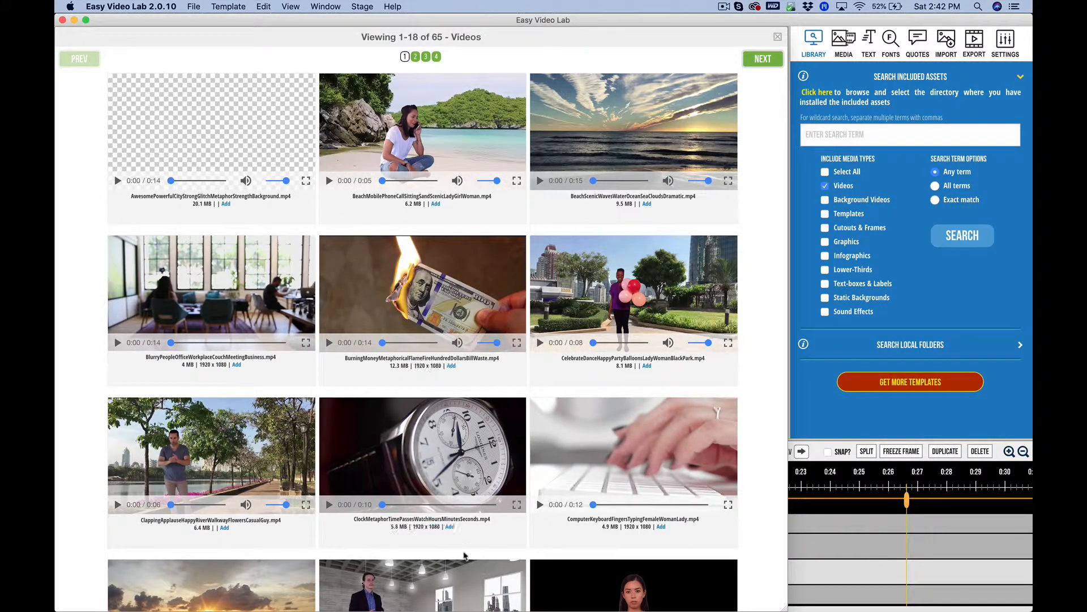
click(452, 365)
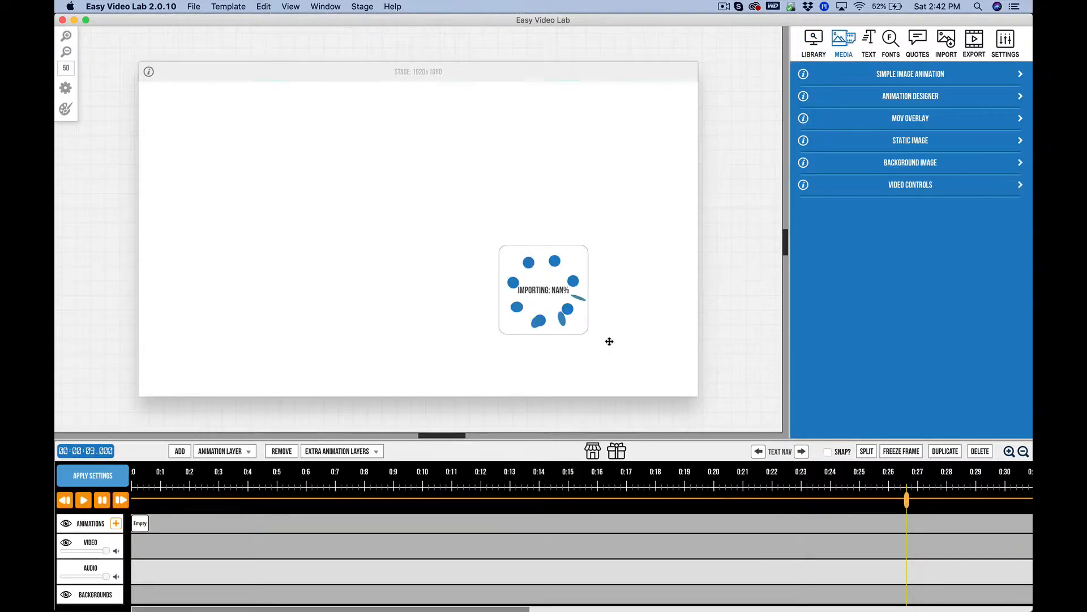
drag(929, 551, 155, 547)
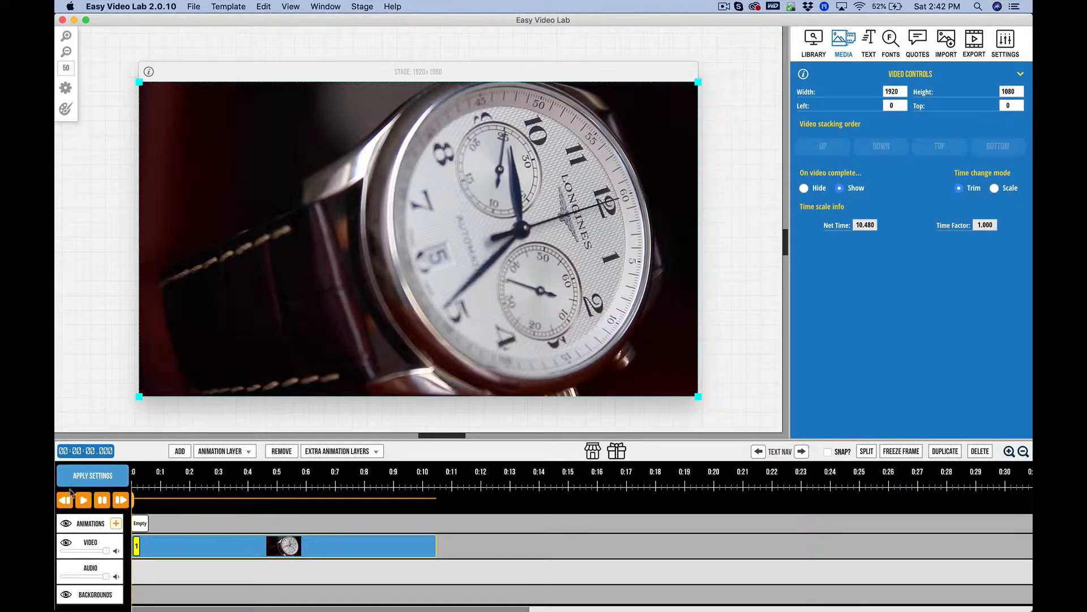
click(82, 500)
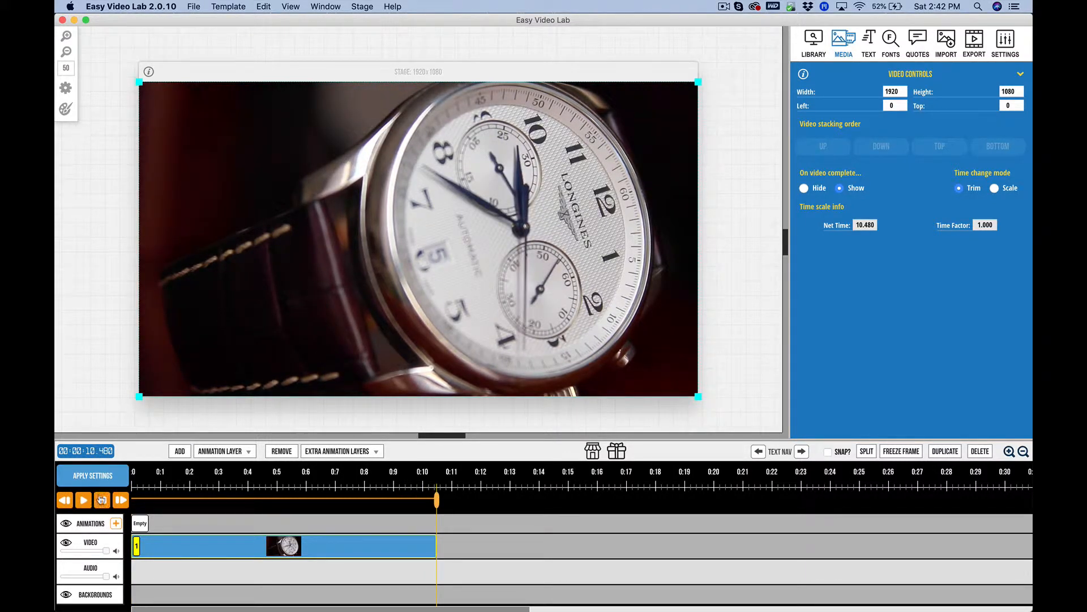
click(65, 502)
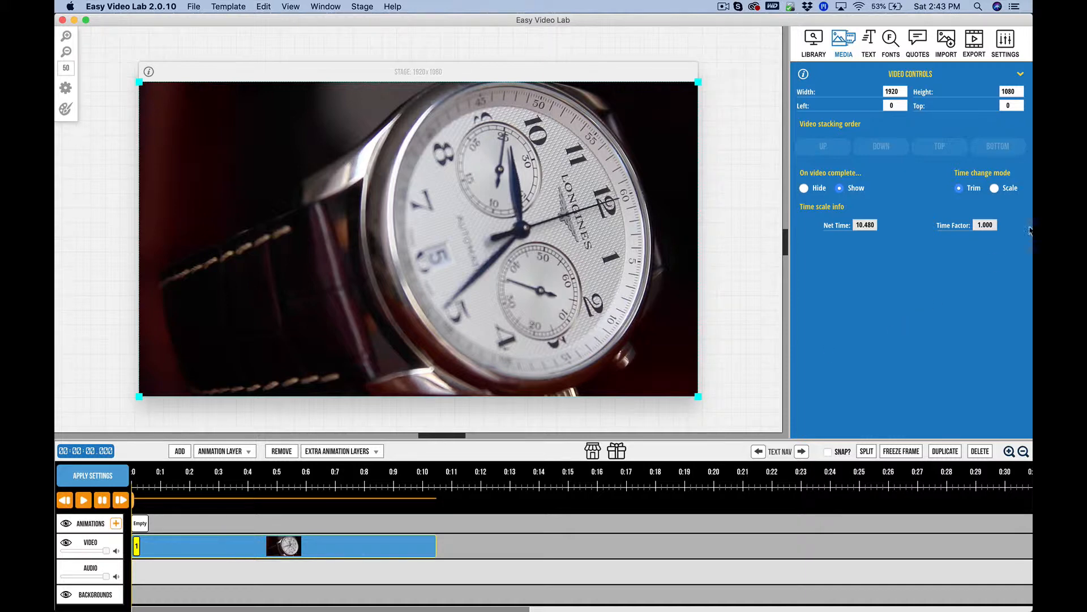
Switch the time change mode to Scale and back to Trim, trim the clip's end to about 7.08 s, and restore its full length
click(995, 189)
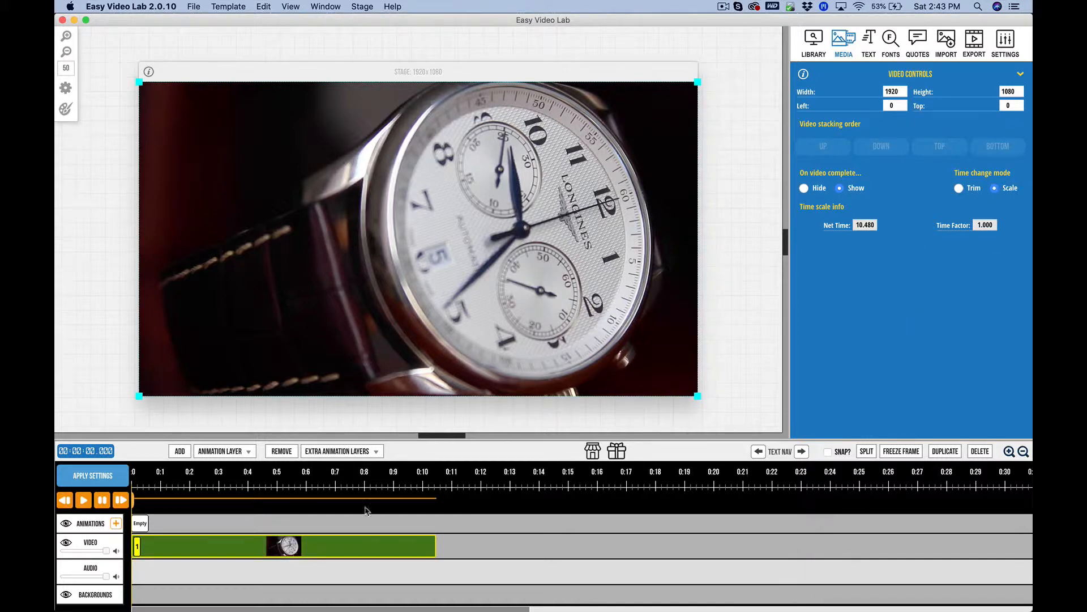
click(958, 189)
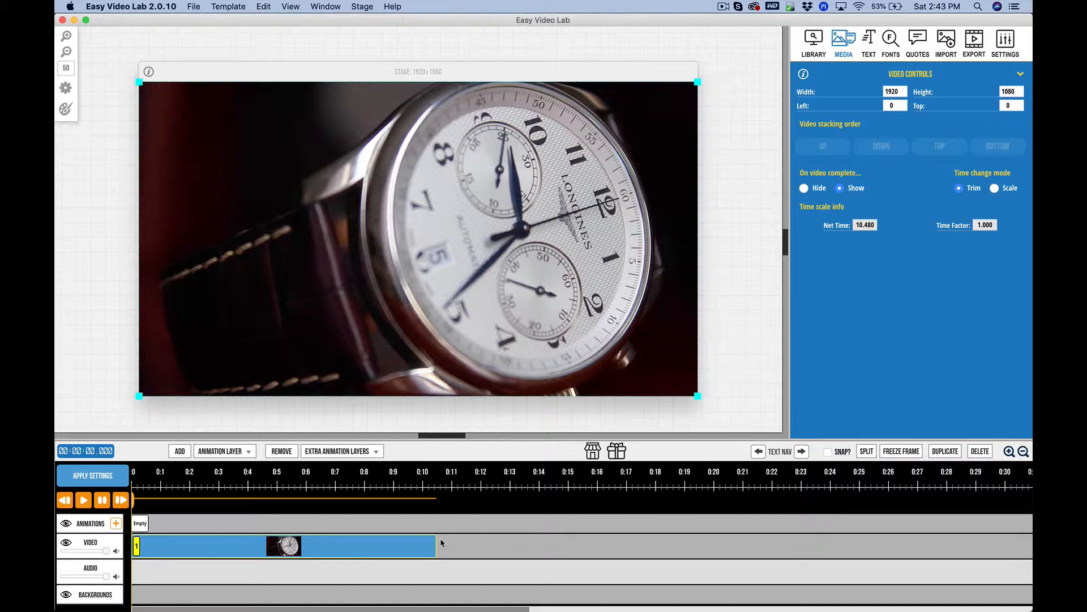
drag(434, 544, 336, 560)
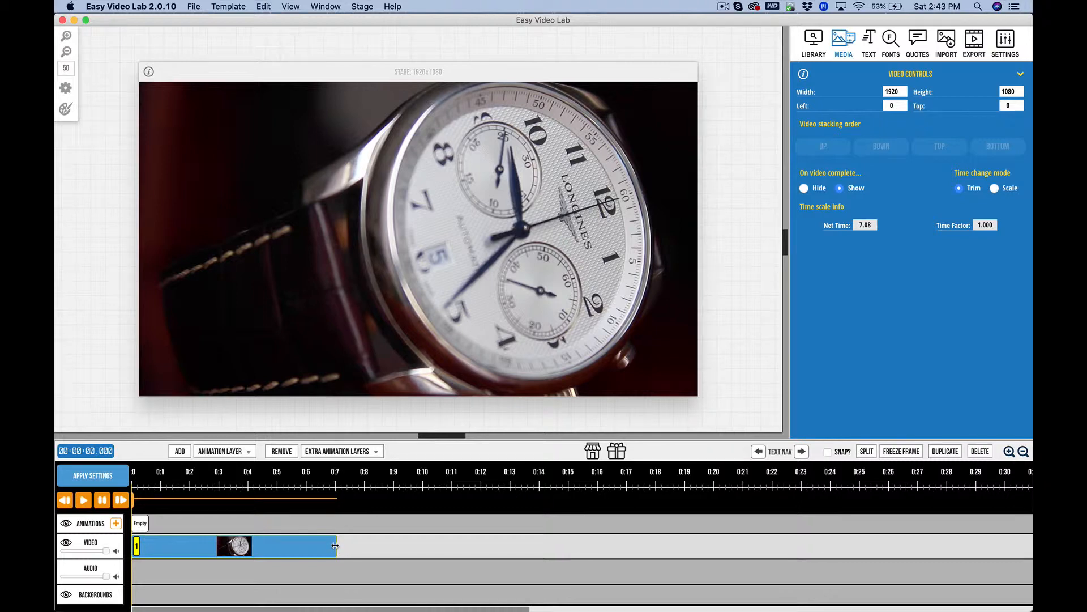
drag(335, 545, 563, 549)
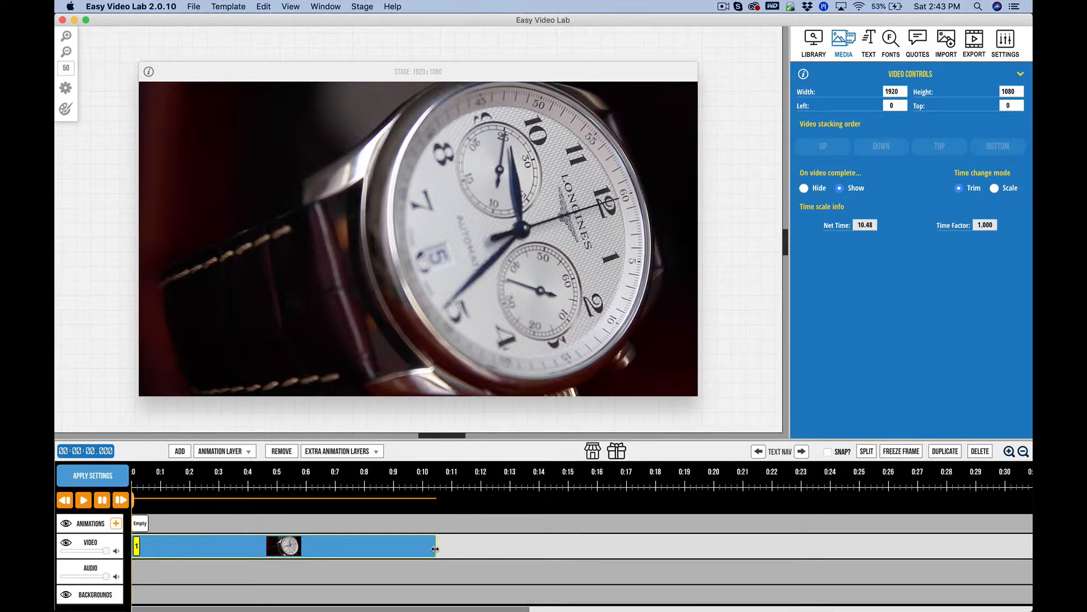
Trim the clip's end to about 8.04 s, lengthen it slightly to 8.3 s, and extend it back to the full 10.48 s
drag(435, 549, 364, 547)
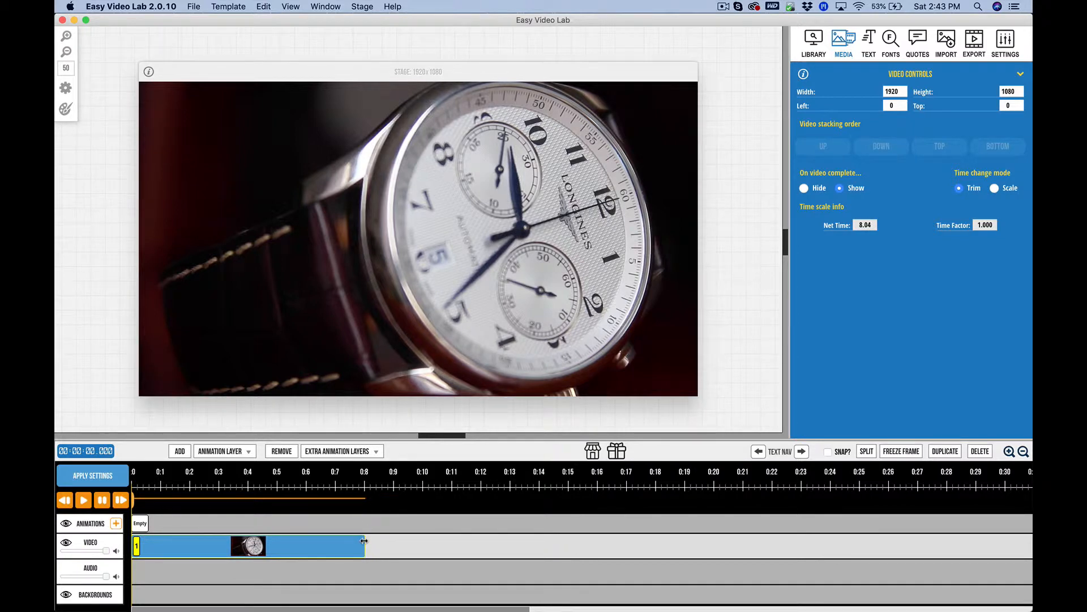
mouse_move(364, 541)
mouse_down()
mouse_move(381, 540)
mouse_move(372, 541)
mouse_up()
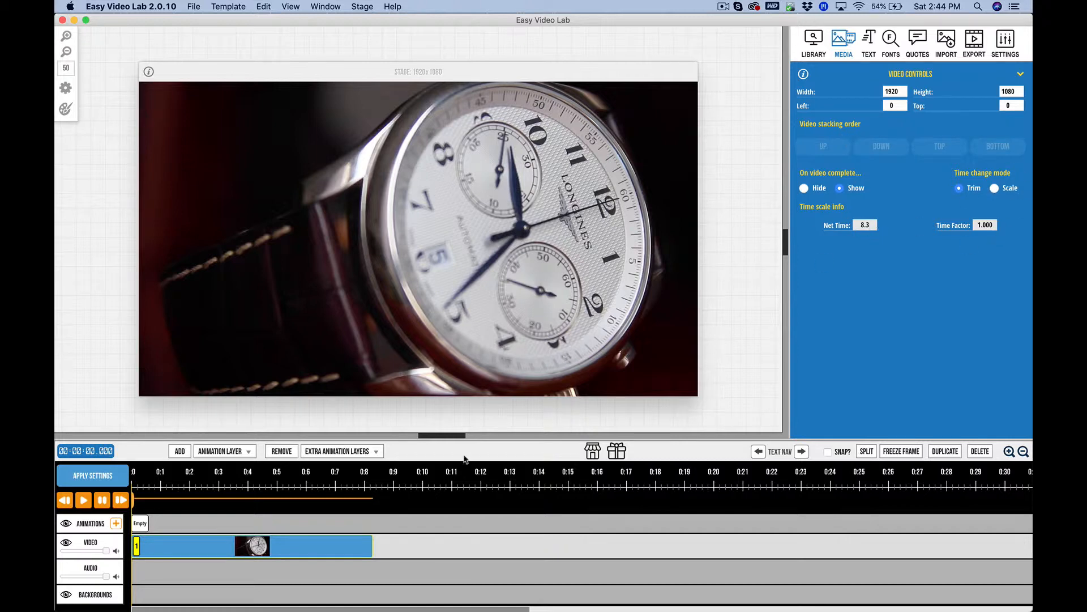
drag(371, 546, 436, 545)
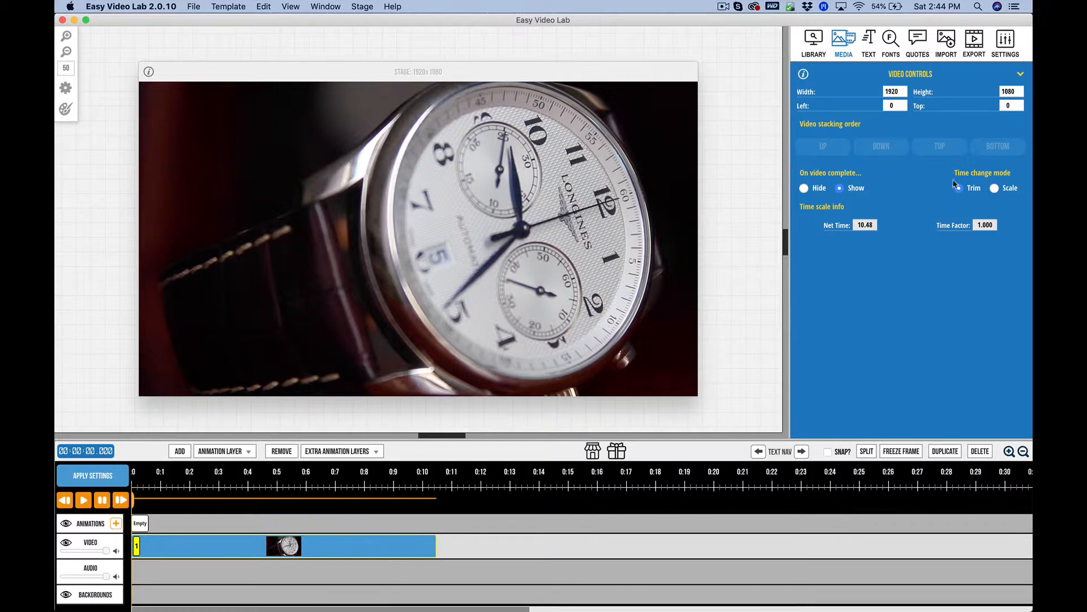
Set the time change mode to Scale, compress the clip to about 7.06 s and further to 2.54 s, and preview the faster playback
click(993, 189)
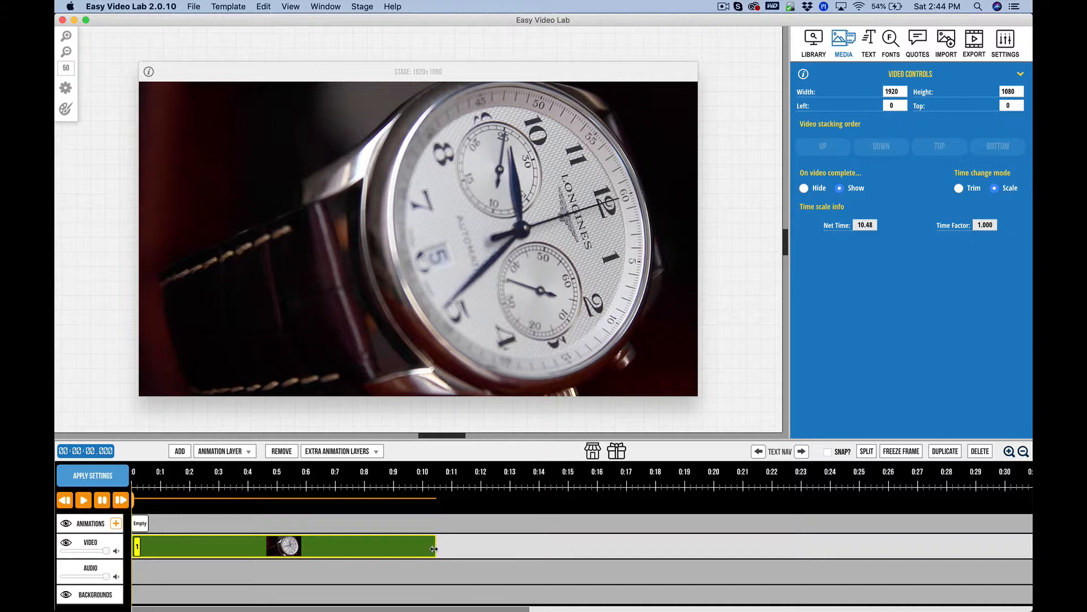
drag(433, 548, 336, 556)
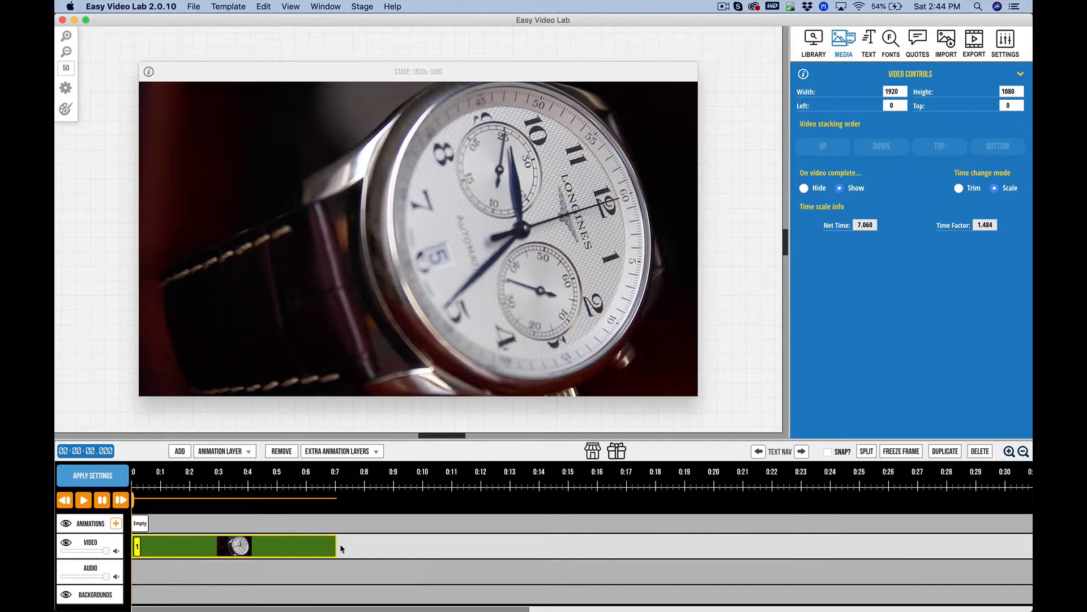
drag(336, 545, 204, 545)
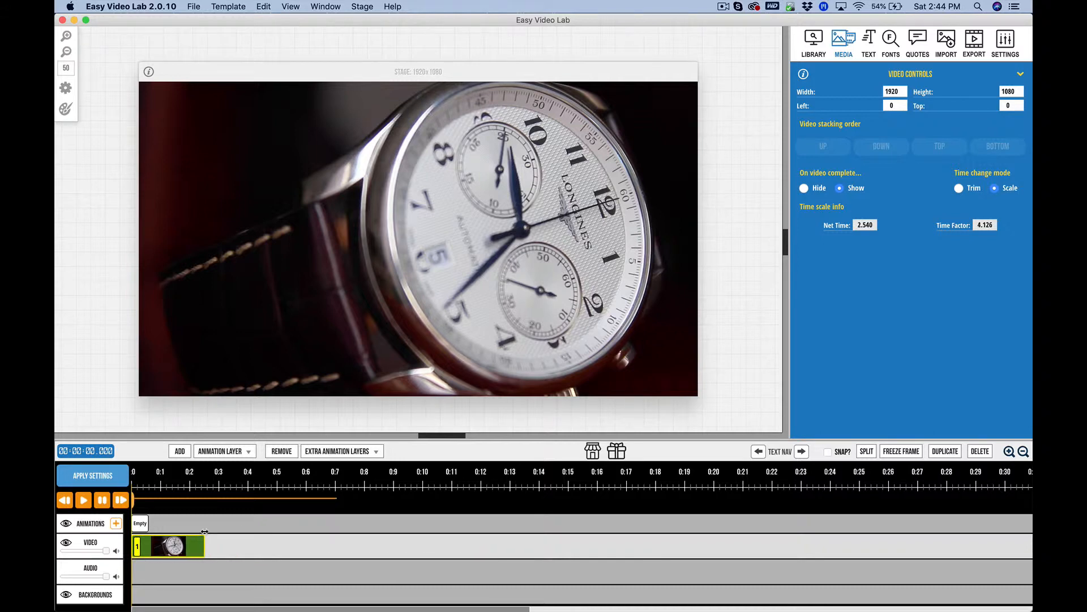
click(82, 500)
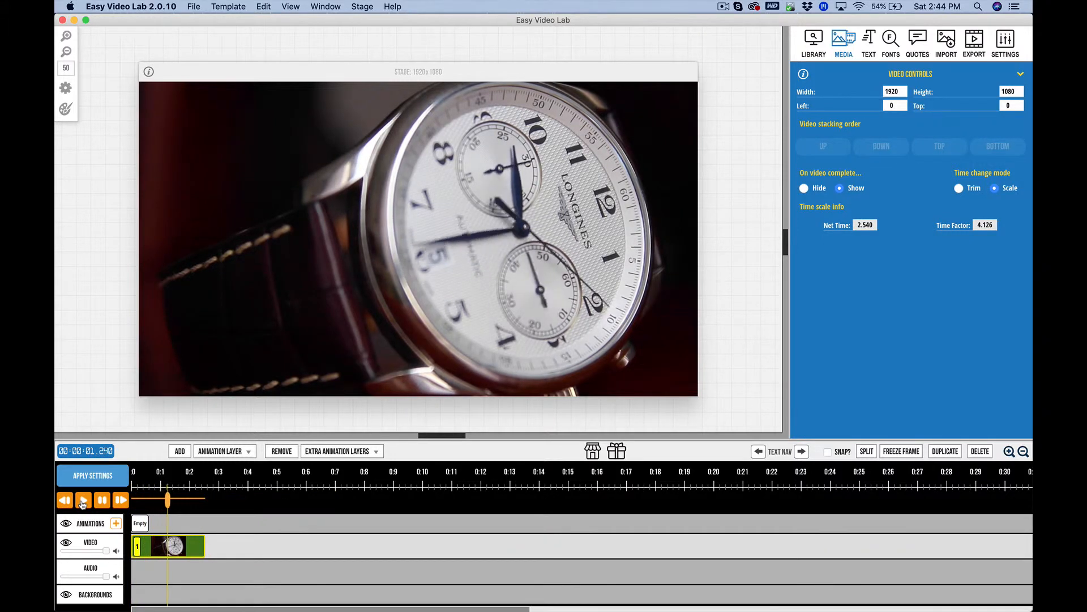
click(103, 500)
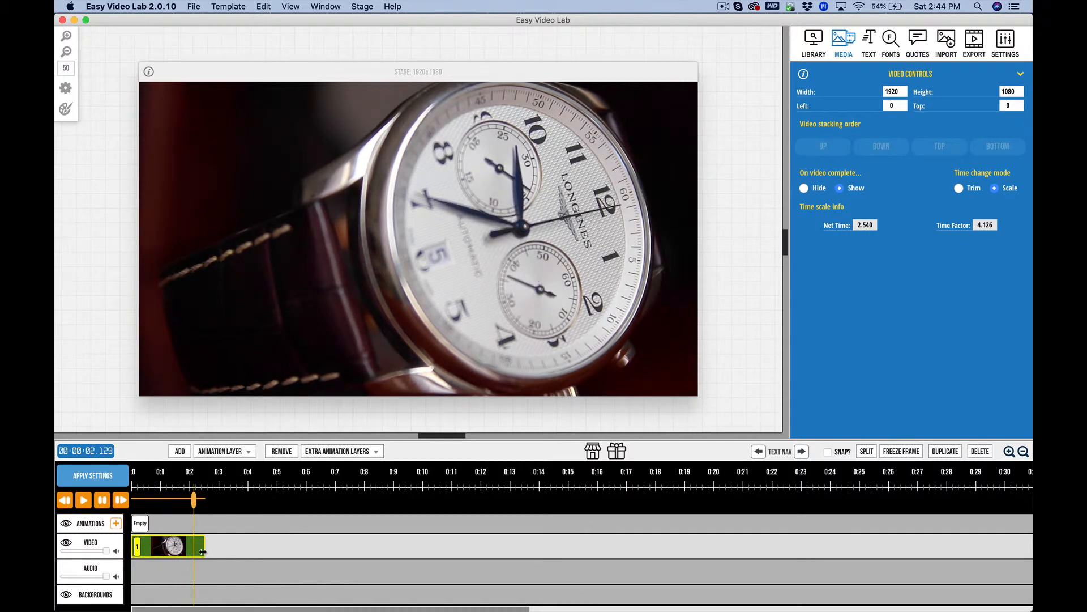
Stretch the scaled clip to about 27.72 s and preview the slowed playback from the start
drag(209, 552, 938, 539)
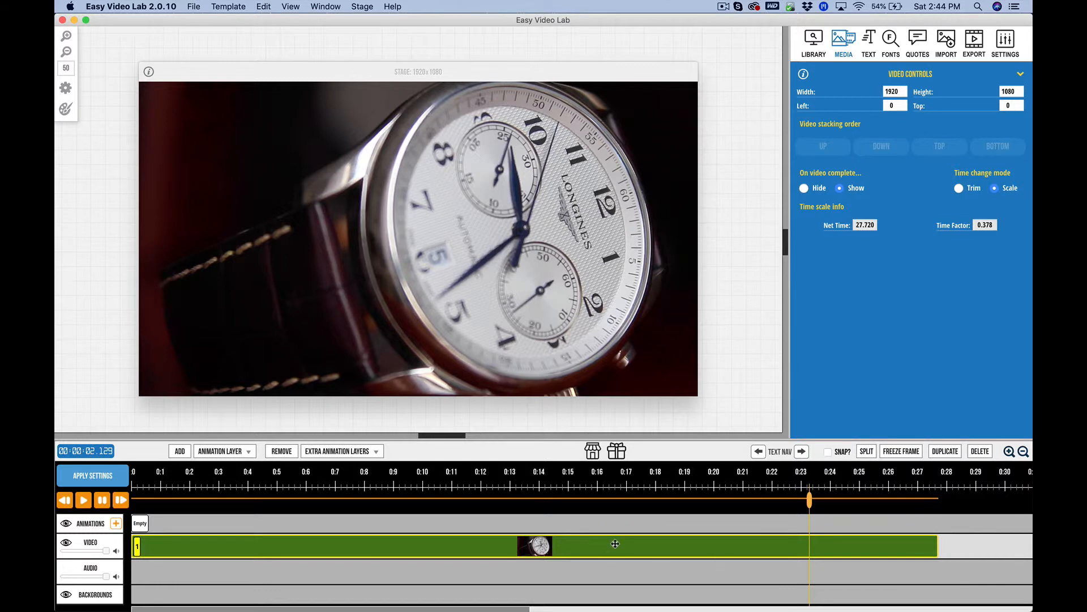
click(65, 500)
click(84, 501)
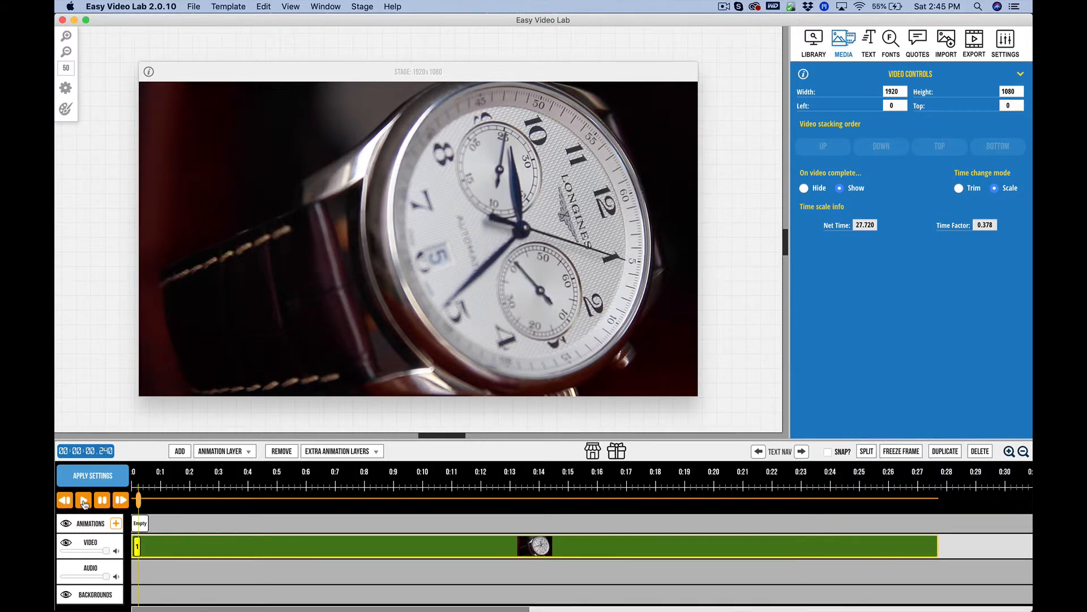
click(102, 505)
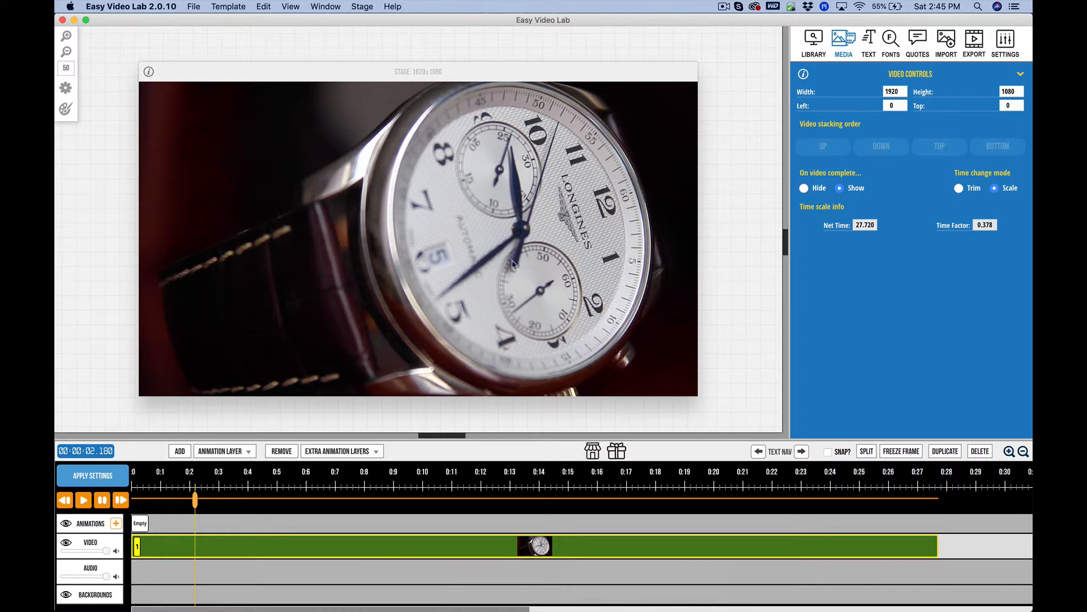
Scale the clip to about 11.08 s, and switch the time change mode to Trim and back to Scale
drag(935, 544, 454, 550)
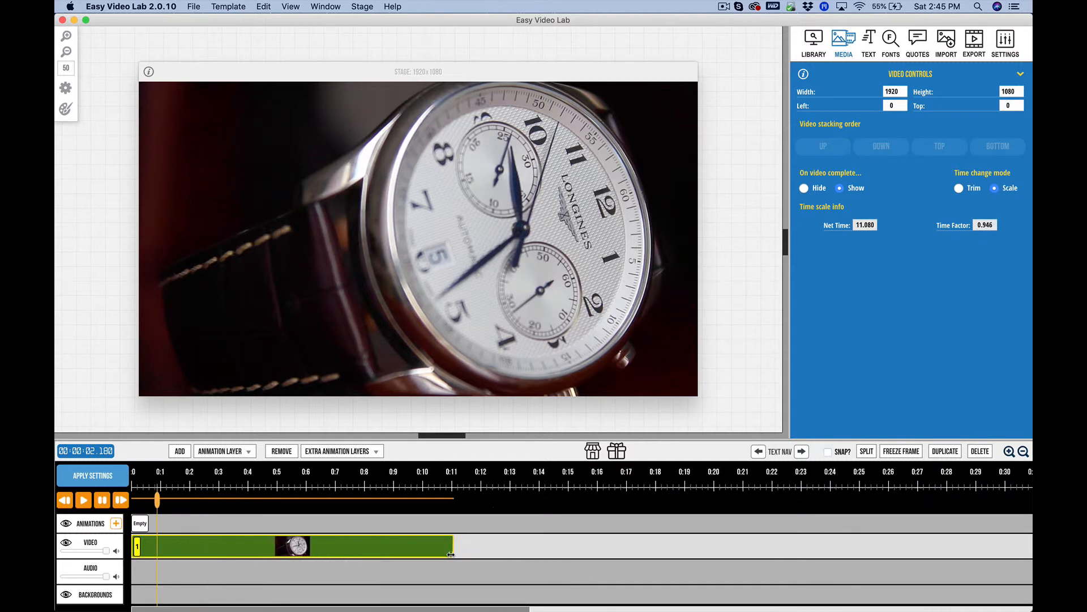
click(959, 188)
click(995, 188)
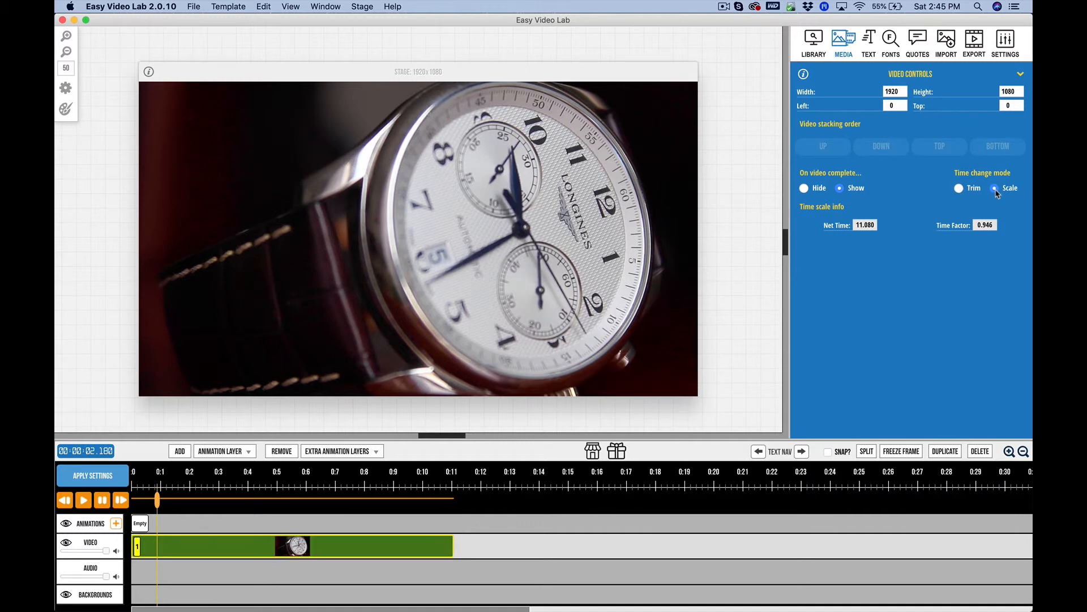